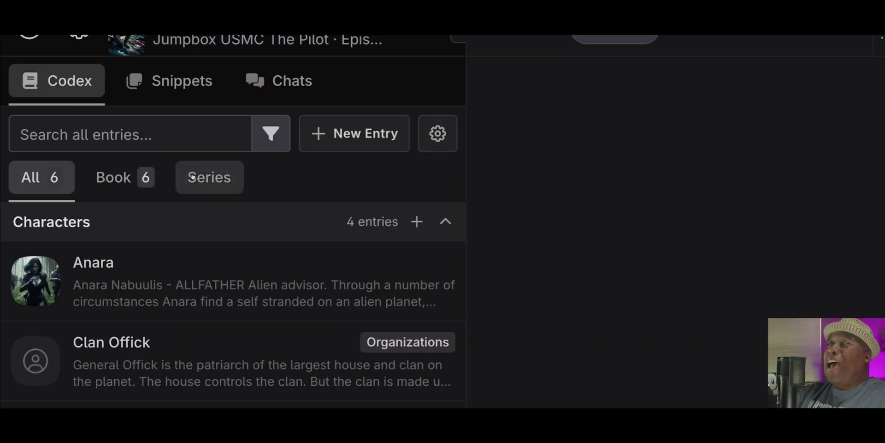
- Turn off the In current scene filter so the codex lists every entry again
scroll(197, 182, "down", 1)
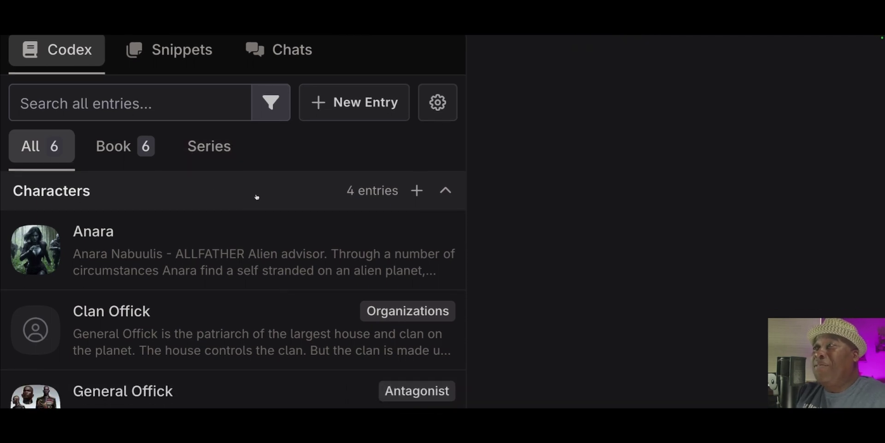
scroll(255, 198, "down", 1)
scroll(255, 198, "down", 5)
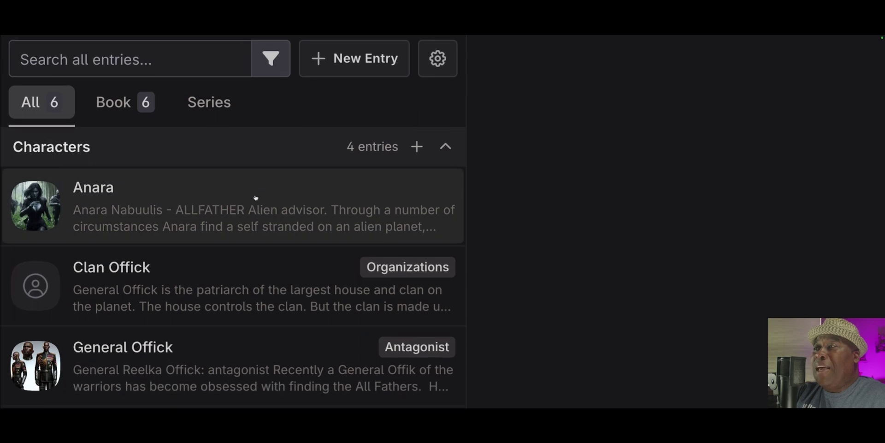
scroll(256, 197, "up", 9)
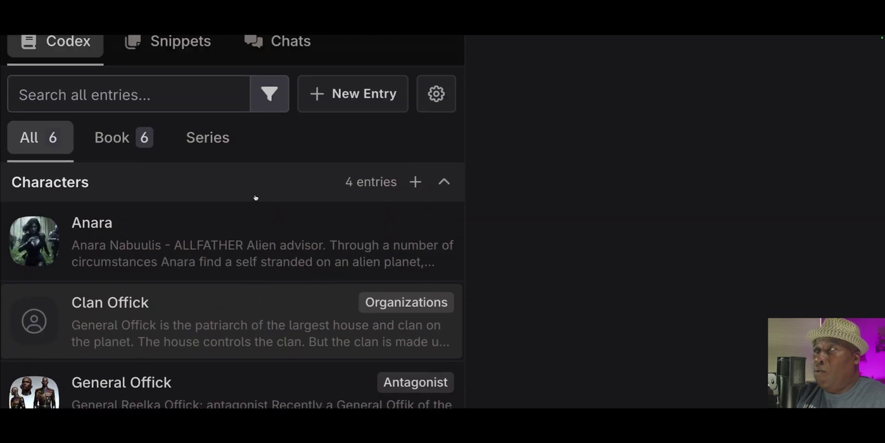
left_click(272, 163)
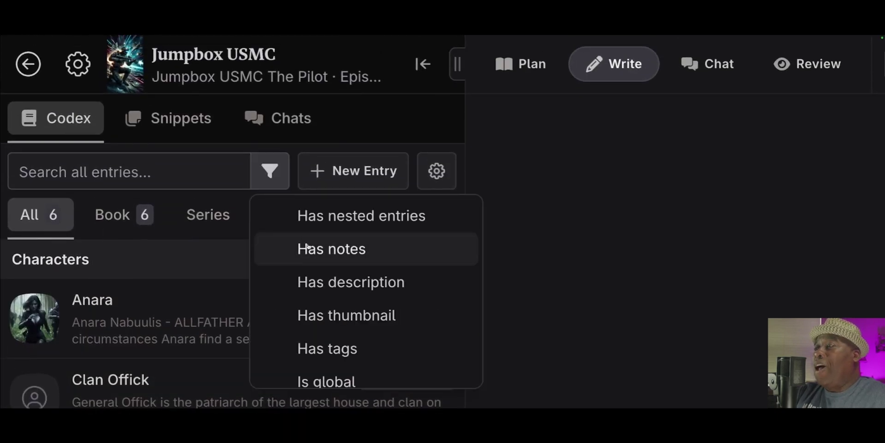
scroll(308, 248, "down", 3)
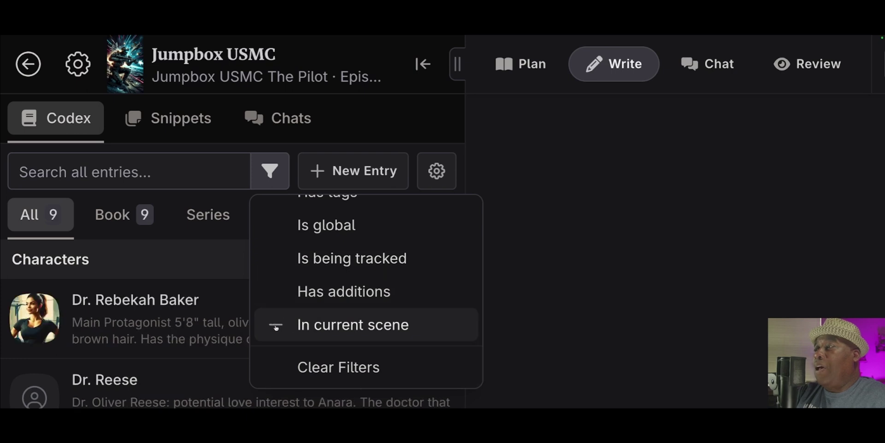
left_click(275, 325)
left_click(542, 239)
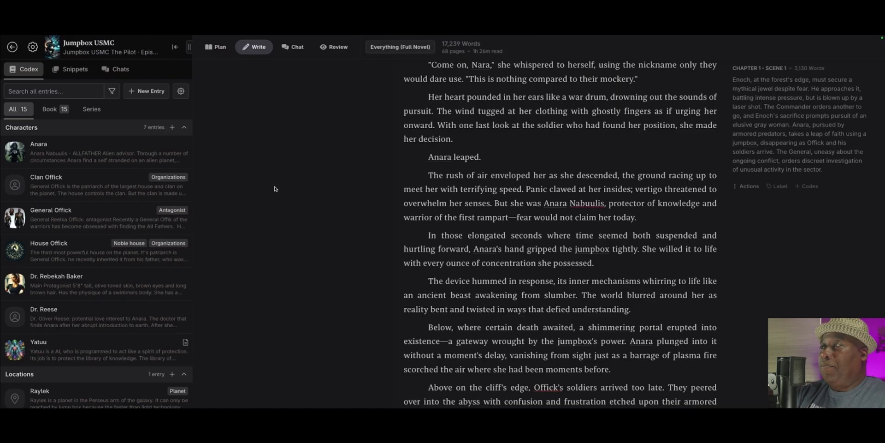
- Expand the Lore and Others categories in the codex and look through their entries
scroll(91, 277, "down", 3)
scroll(91, 277, "down", 1)
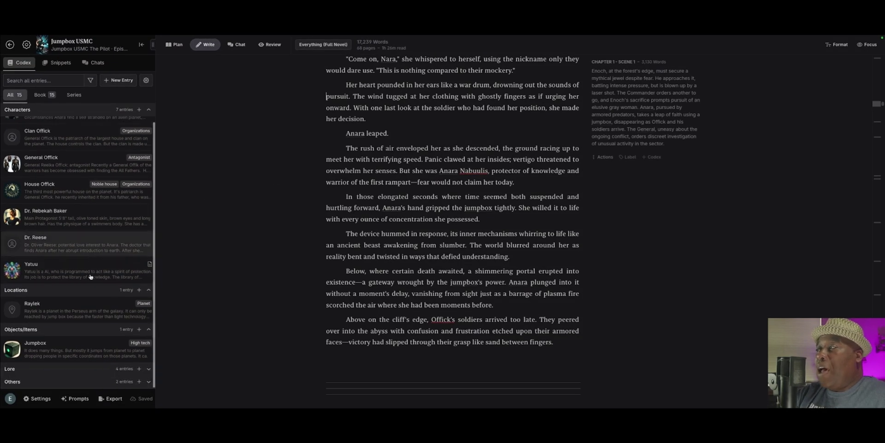
left_click(148, 369)
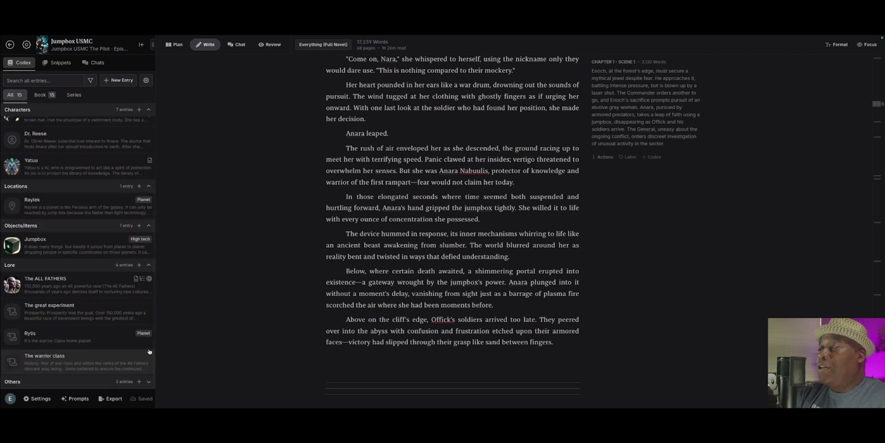
left_click(149, 382)
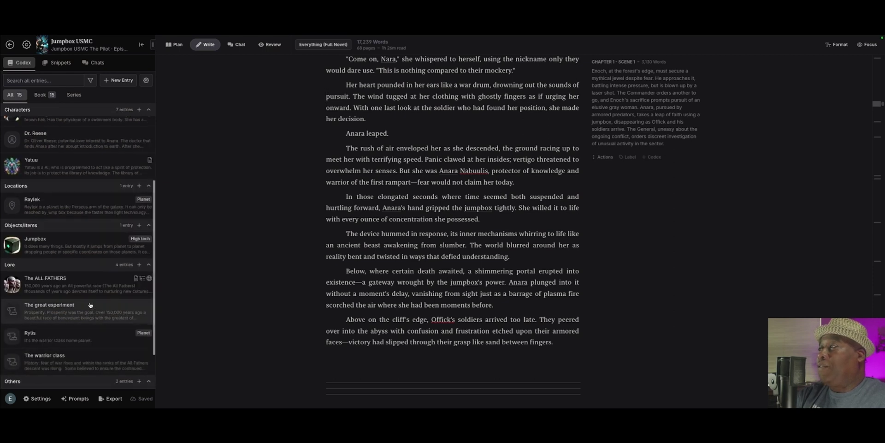
scroll(90, 305, "down", 2)
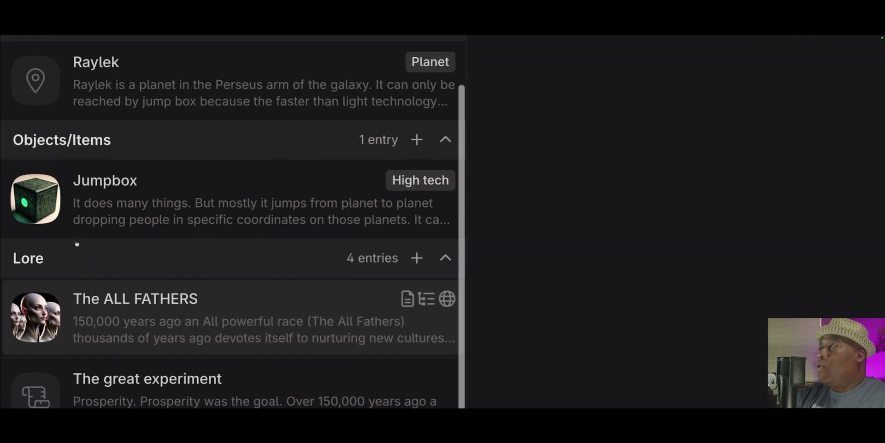
scroll(76, 243, "up", 9)
scroll(77, 243, "down", 11)
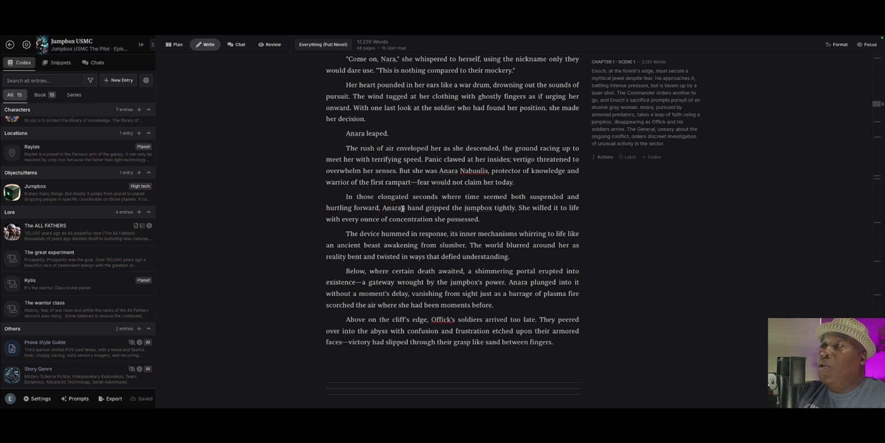
scroll(403, 209, "up", 10)
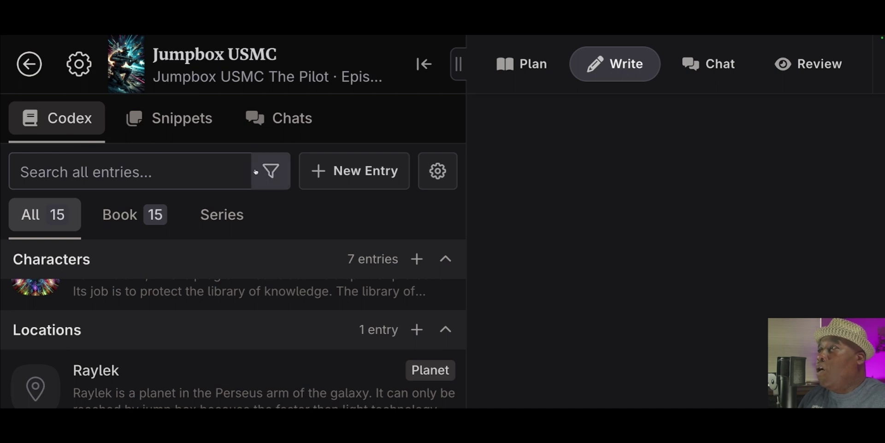
- Filter the codex to entries with nested entries, invert that filter to exclude them, and clear it
left_click(272, 172)
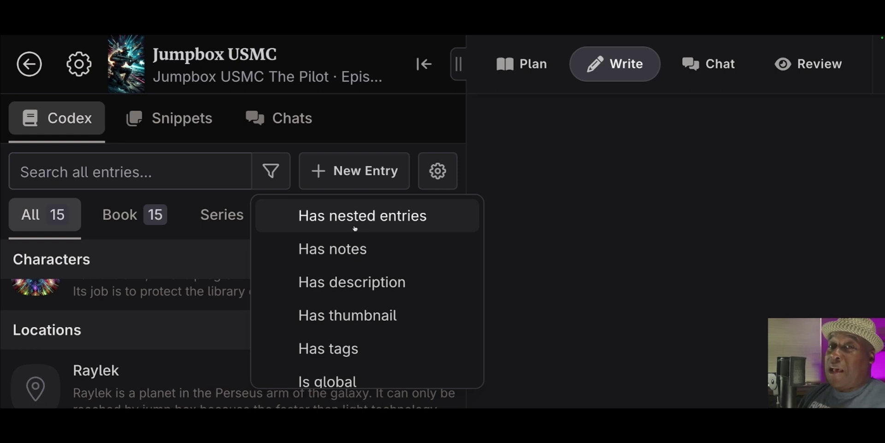
left_click(284, 216)
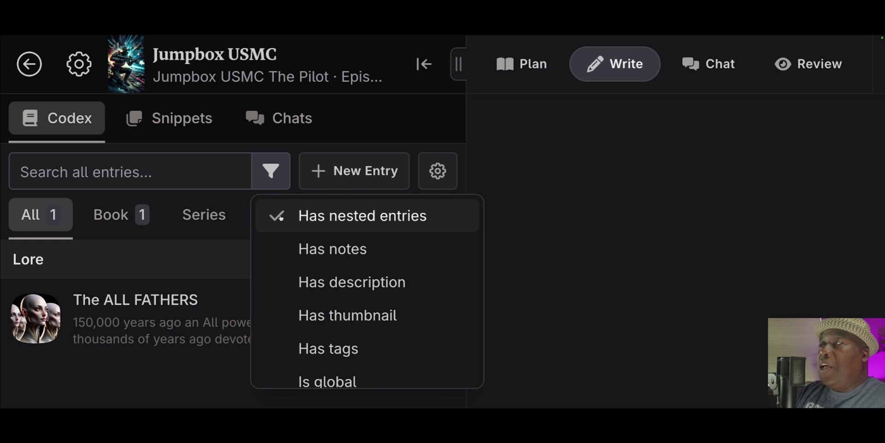
left_click(281, 217)
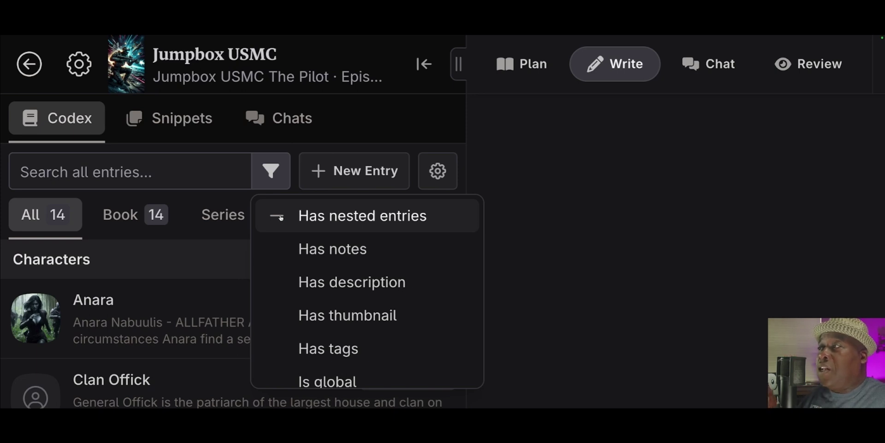
left_click(281, 217)
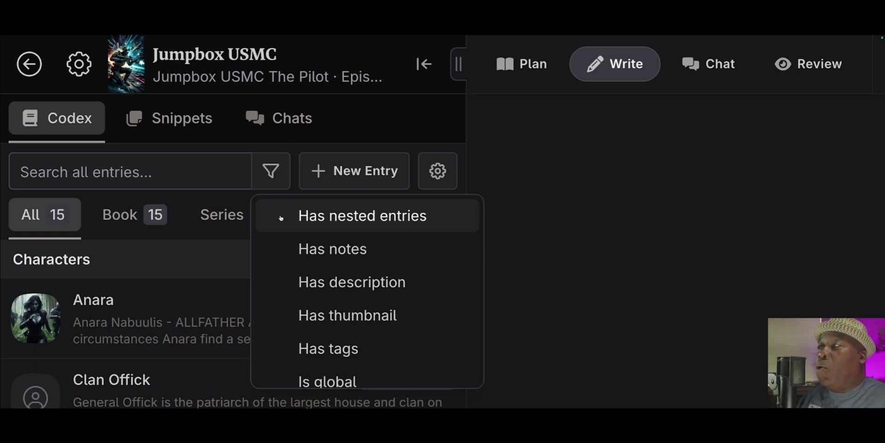
- Filter the codex by Has description, and invert the filter to show only entries without a description
scroll(302, 276, "down", 3)
scroll(301, 274, "up", 2)
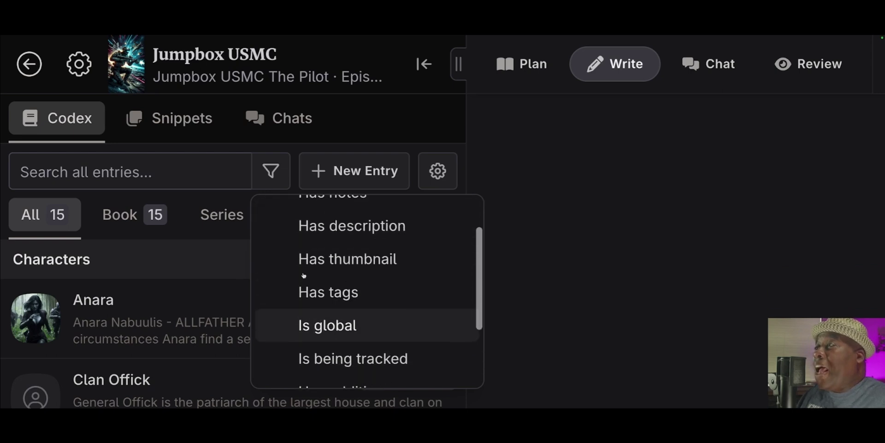
left_click(274, 238)
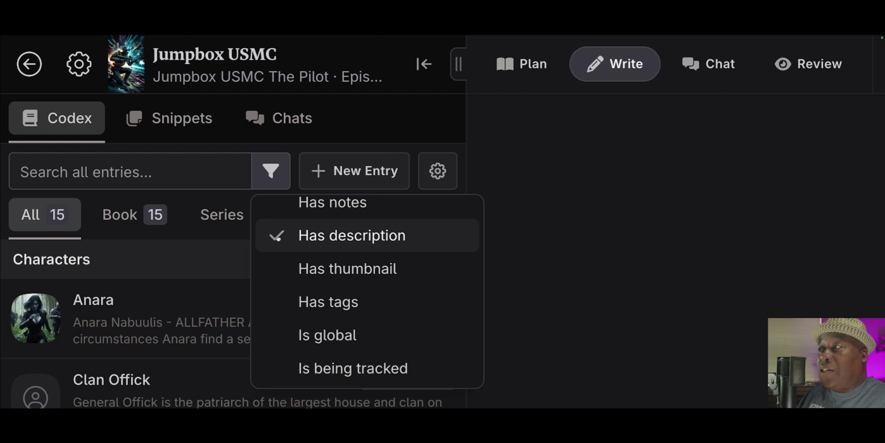
left_click(277, 237)
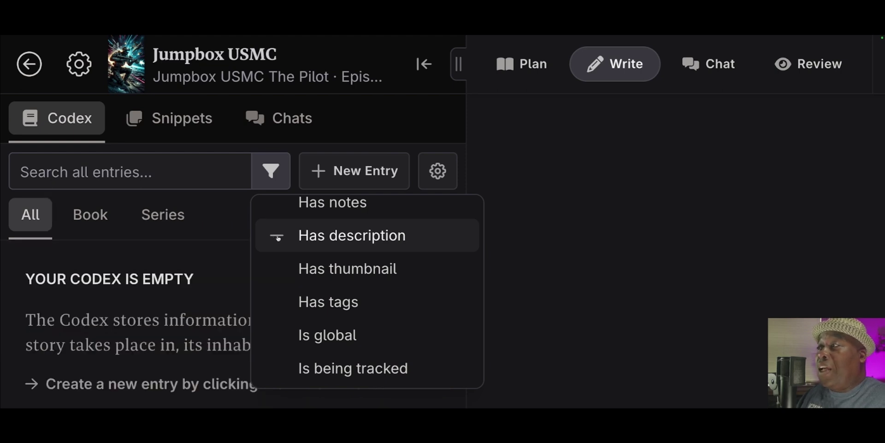
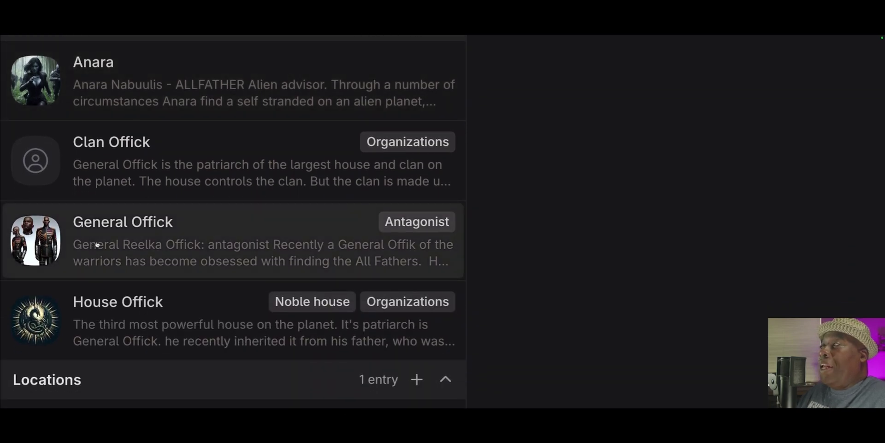
- Review the filtered codex entries under Characters, Locations and Objects/Items for the current scene
scroll(95, 245, "down", 3)
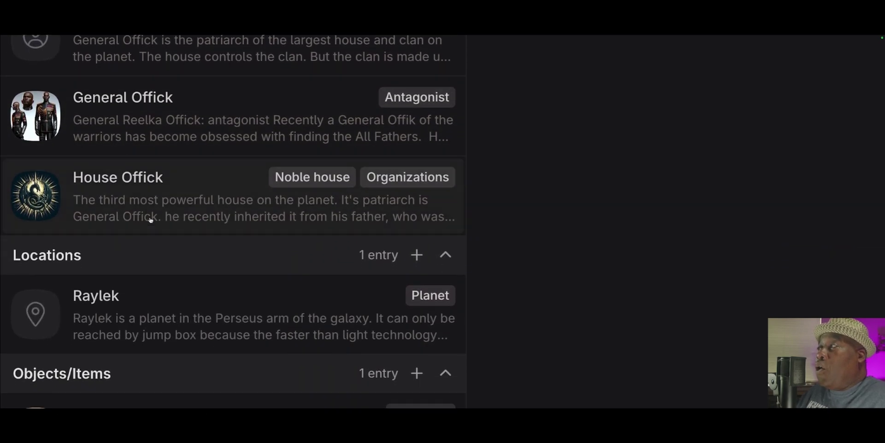
scroll(154, 211, "down", 1)
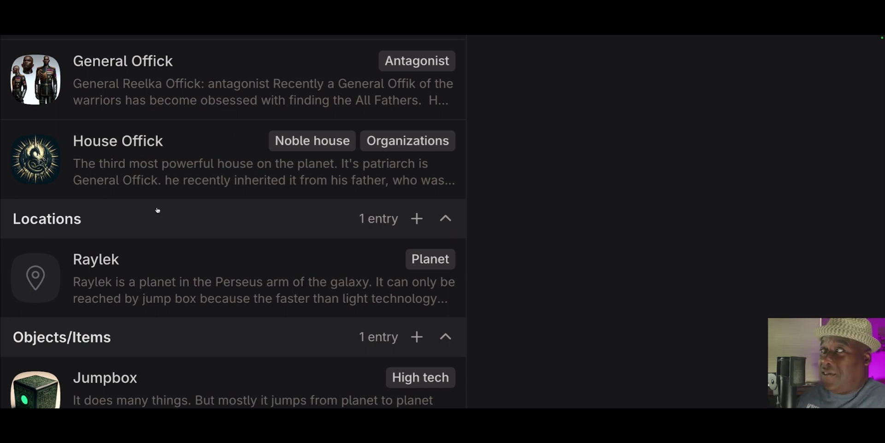
scroll(157, 211, "down", 3)
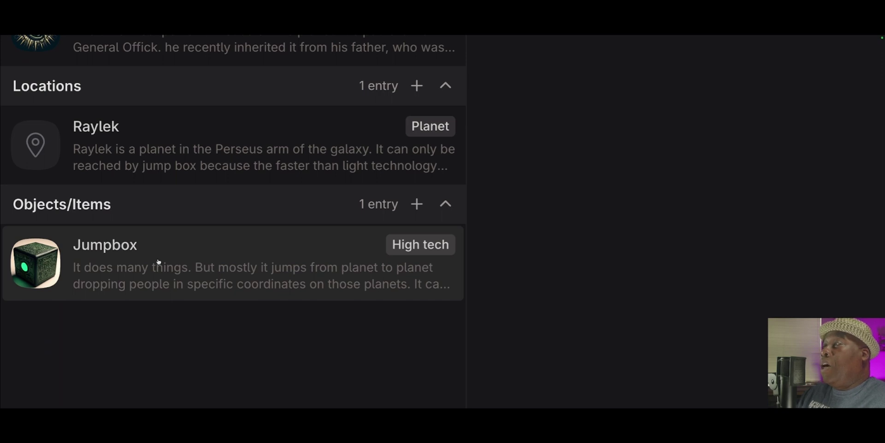
scroll(158, 262, "up", 6)
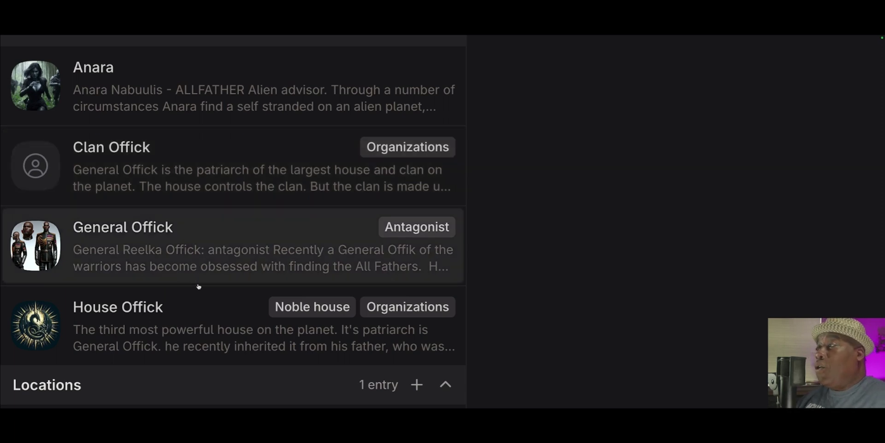
scroll(198, 286, "down", 3)
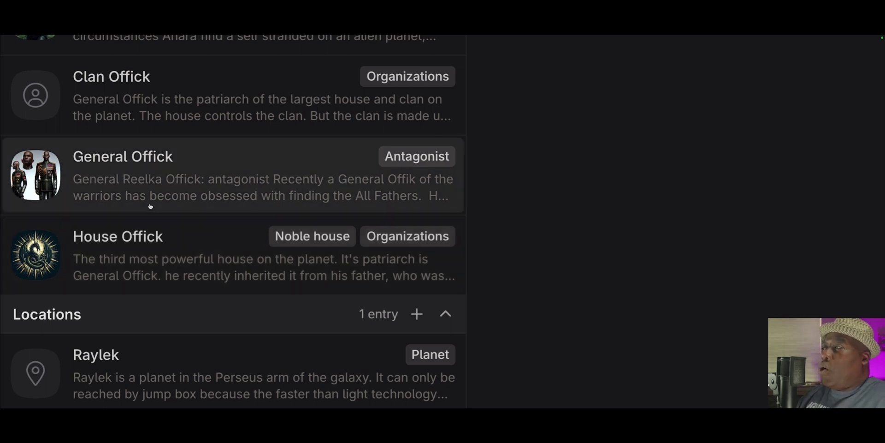
scroll(174, 182, "up", 1)
scroll(175, 180, "down", 5)
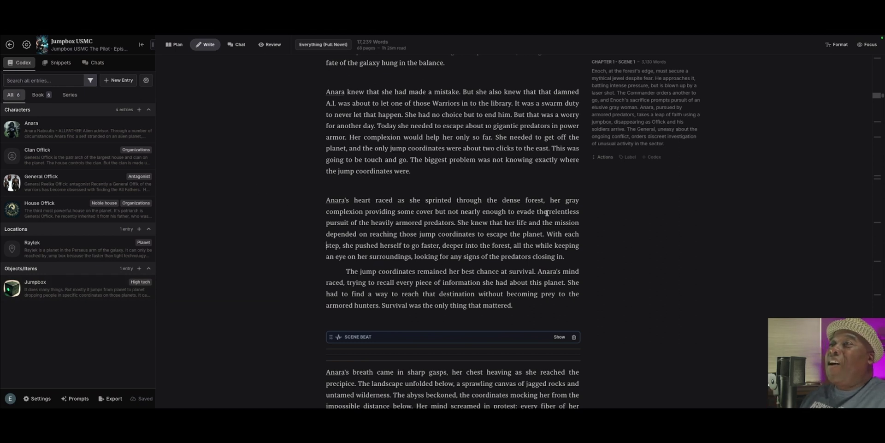
- Look at the available actions for Chapter 1, Scene 1 and close the list without choosing one
scroll(546, 213, "up", 1)
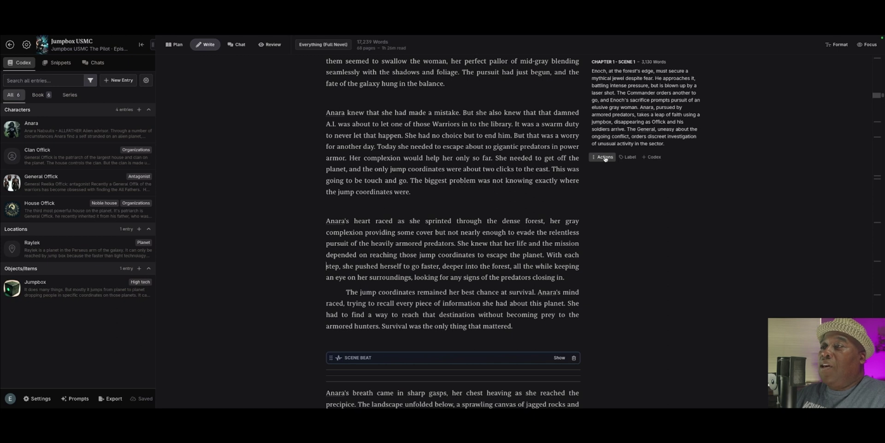
left_click(604, 157)
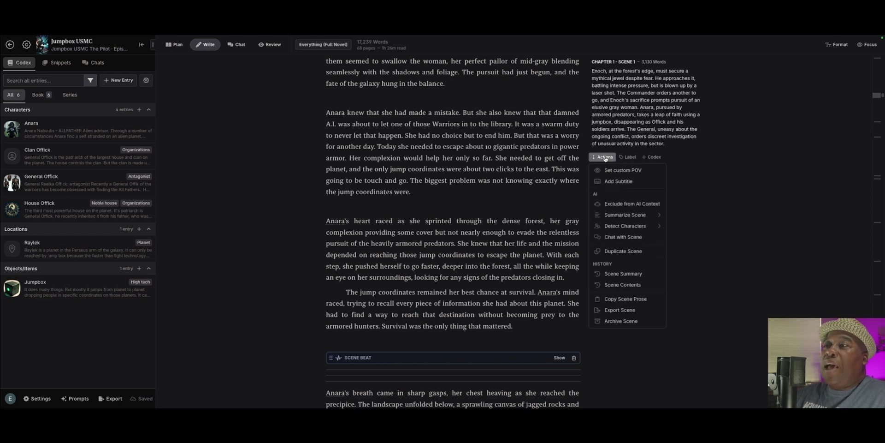
left_click(266, 117)
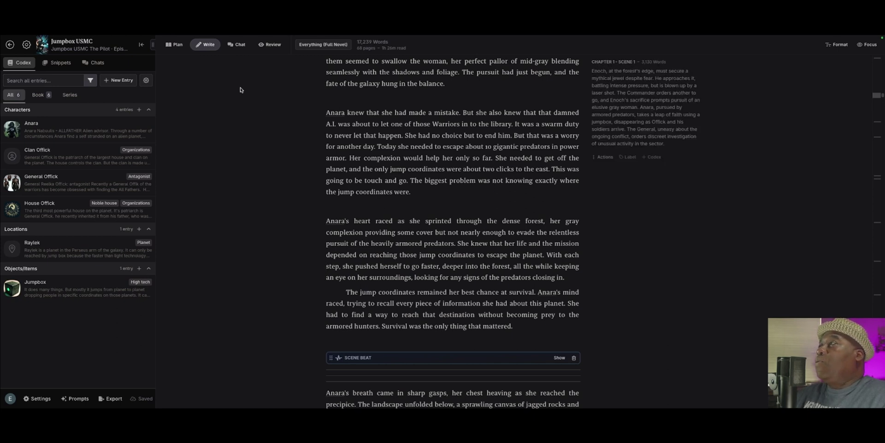
- Switch the novel to the Plan view and collapse the codex sidebar
left_click(175, 45)
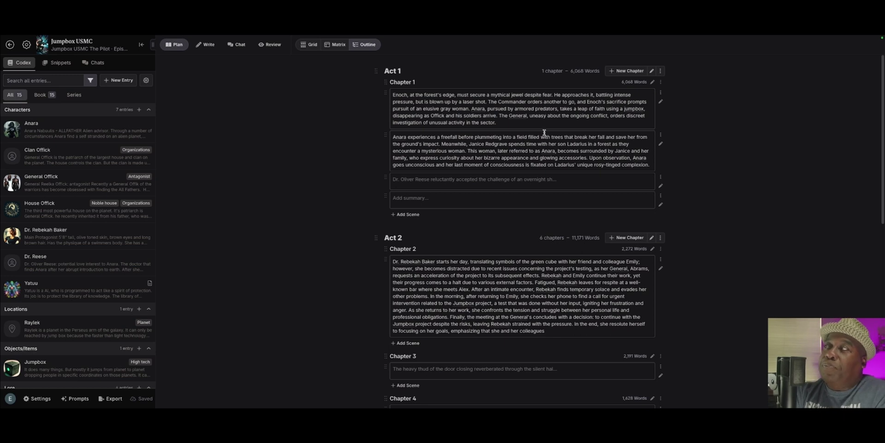
left_click(141, 44)
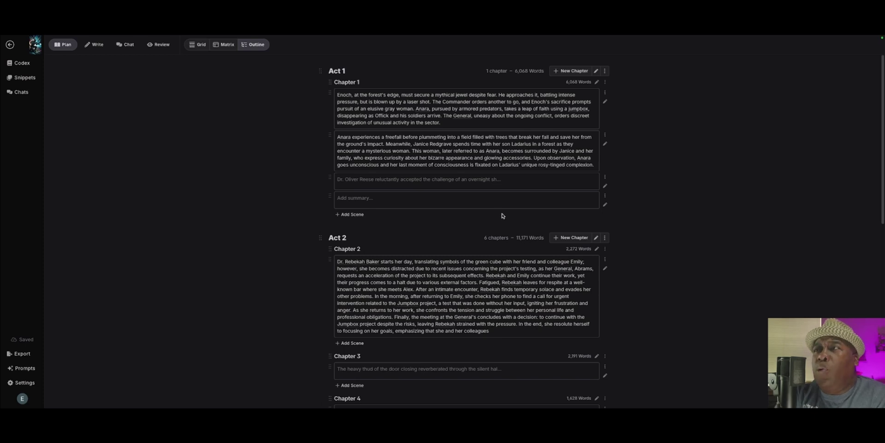
- Copy the outline and summaries of the whole novel using the actions at the end of the outline
scroll(493, 219, "down", 2)
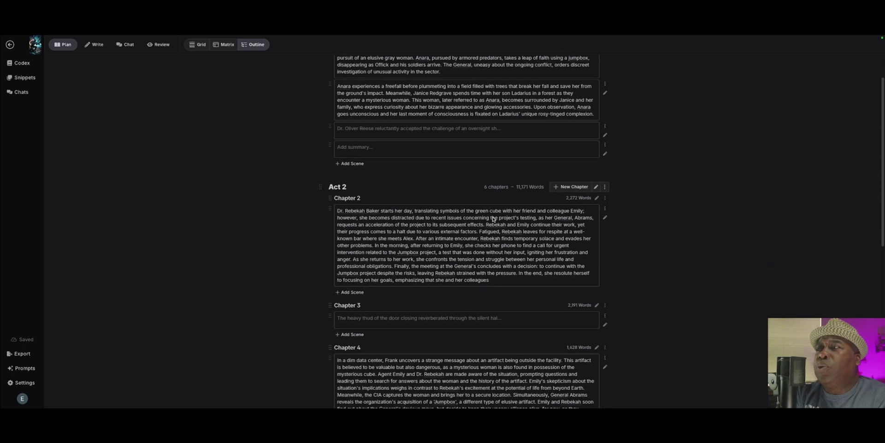
scroll(493, 217, "down", 6)
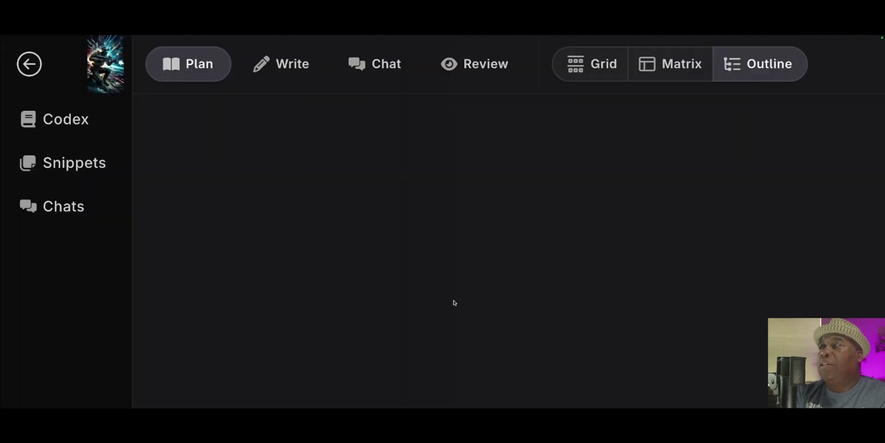
left_click(458, 395)
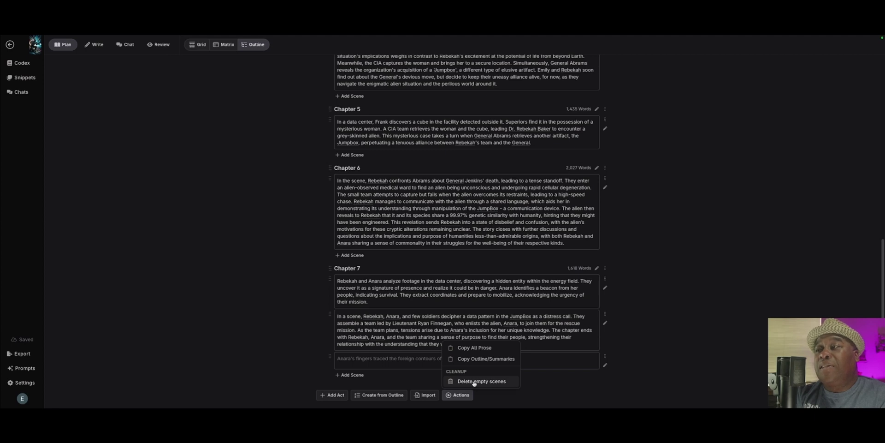
left_click(478, 359)
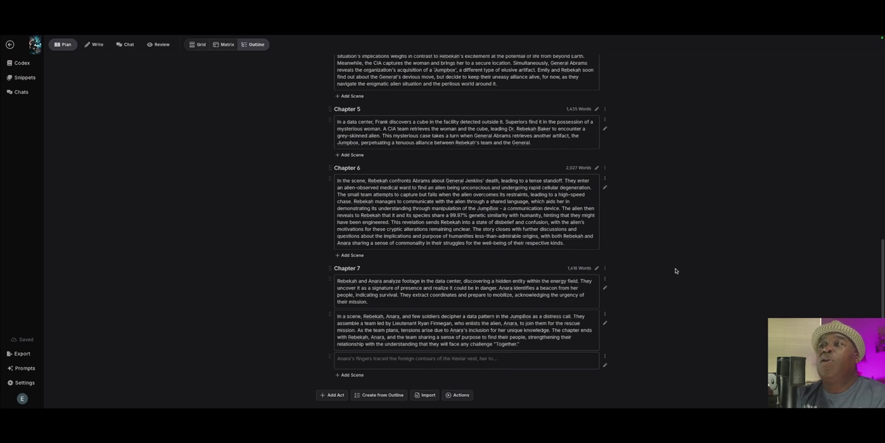
- Look at the options available for Act 1 in the outline and close them without choosing one
scroll(676, 271, "up", 10)
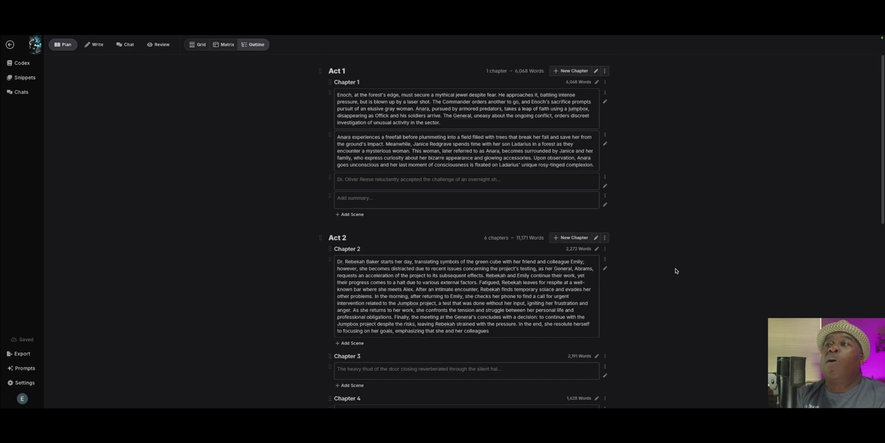
left_click(605, 71)
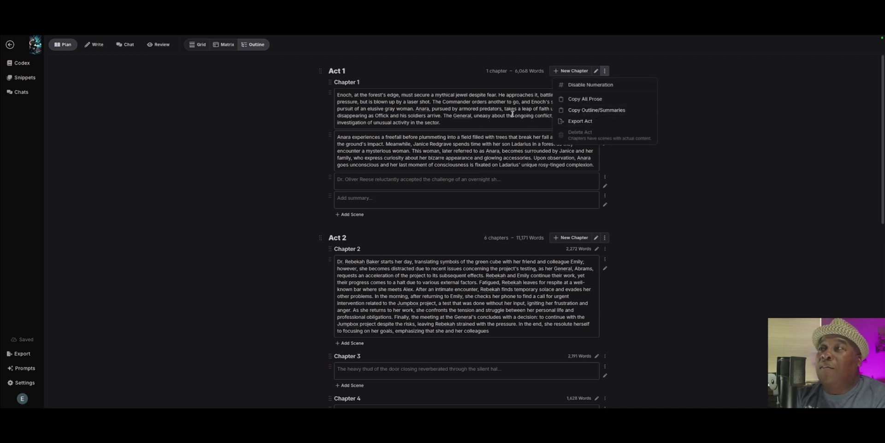
left_click(733, 218)
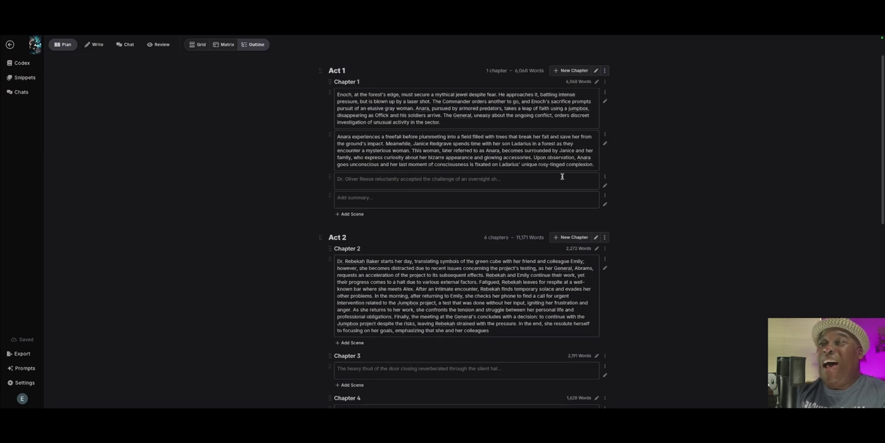